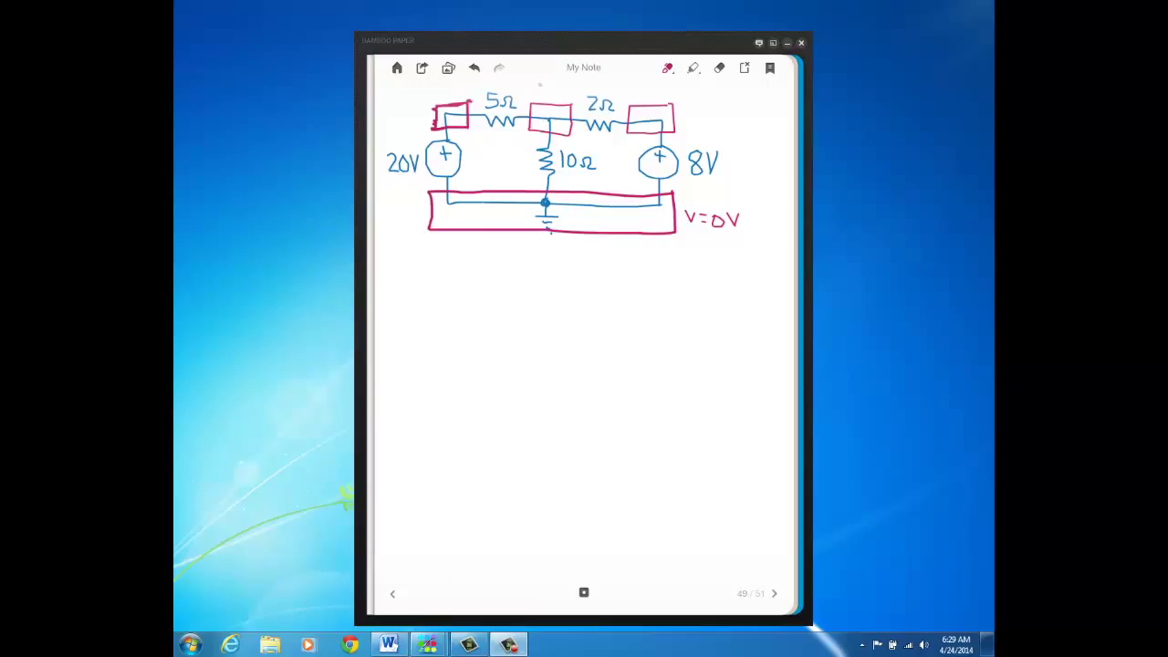
Step: Hand-write a pink 'N' above the middle boxed node of the circuit
{"action": "left_click_drag", "start_coordinate": [540, 90], "coordinate": [556, 97]}
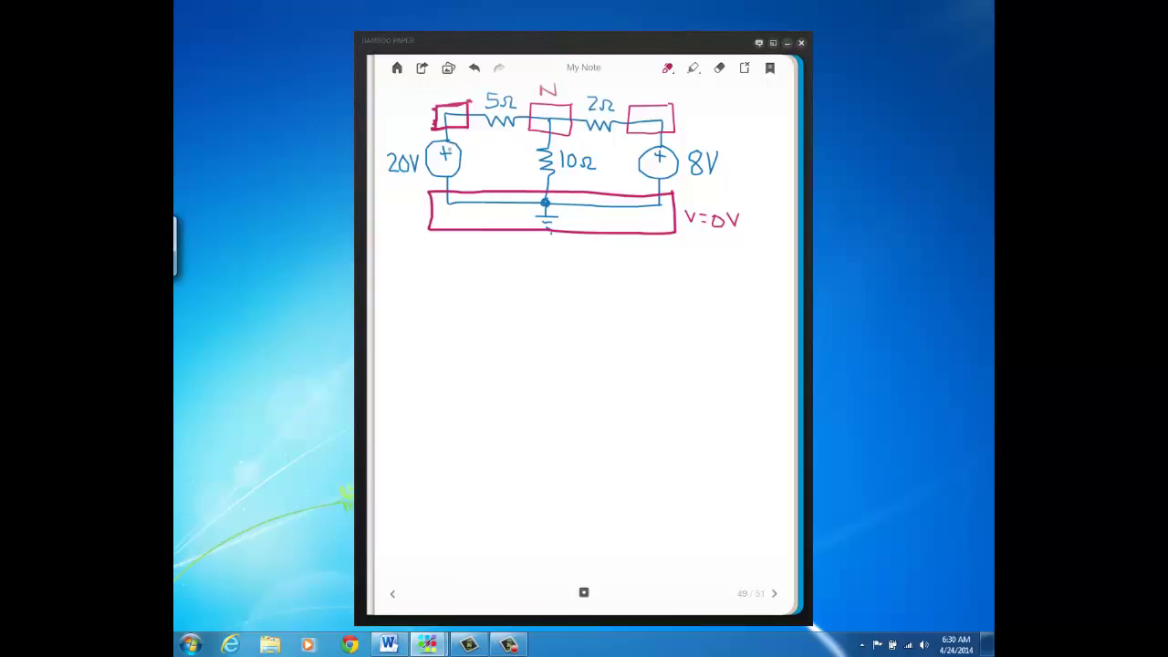
Step: Draw pink checkmarks beside the left and right node boxes to mark their voltages as known
{"action": "right_click", "coordinate": [434, 170]}
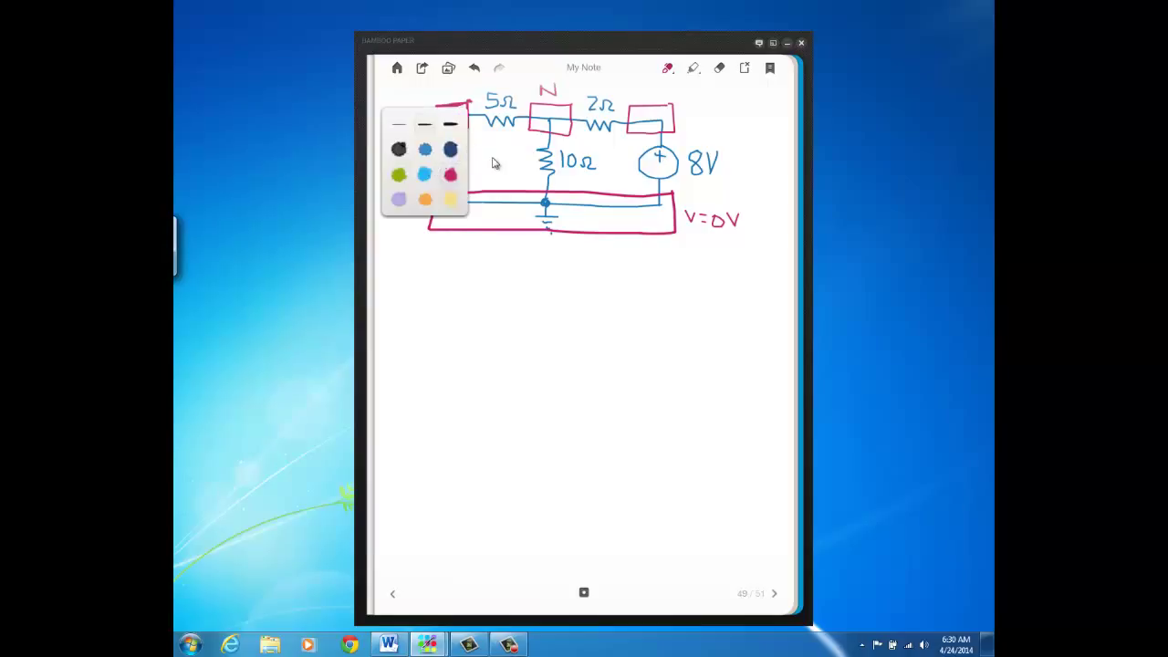
{"action": "left_click", "coordinate": [583, 285]}
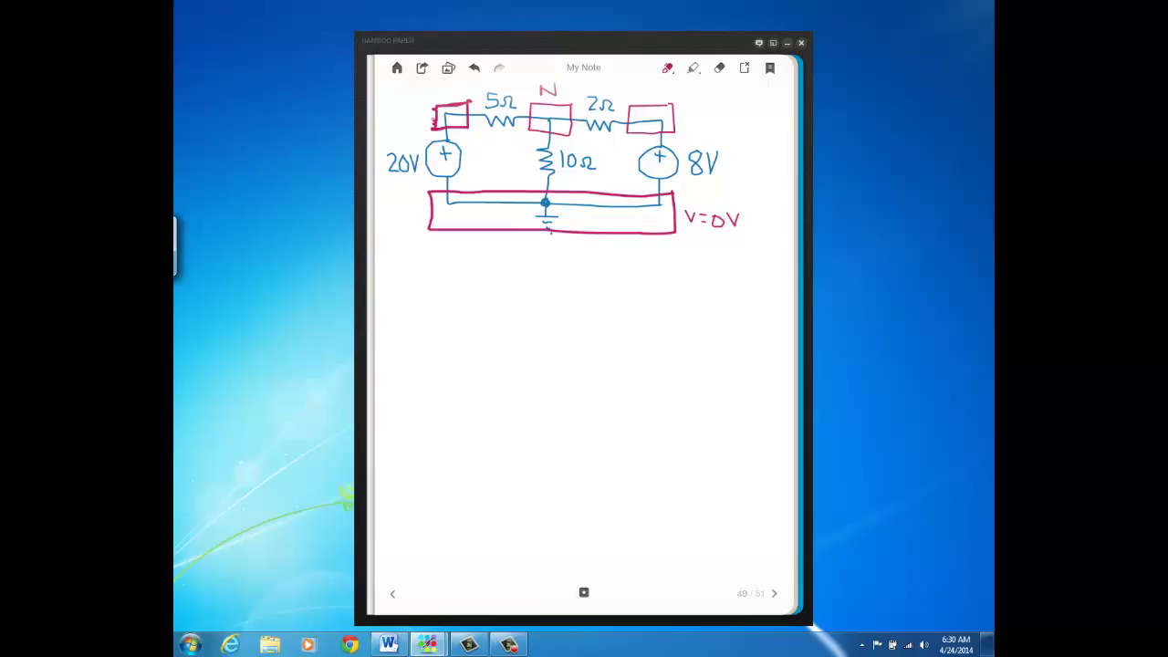
{"action": "mouse_move", "coordinate": [438, 119]}
{"action": "left_mouse_down"}
{"action": "mouse_move", "coordinate": [474, 124]}
{"action": "mouse_move", "coordinate": [426, 116]}
{"action": "mouse_move", "coordinate": [438, 95]}
{"action": "left_mouse_up"}
{"action": "left_click_drag", "start_coordinate": [681, 111], "coordinate": [705, 101]}
Step: Draw current arrows labelled i1, i2, i3 by the 5Ω, 10Ω and 2Ω resistors
{"action": "mouse_move", "coordinate": [487, 134]}
{"action": "left_mouse_down"}
{"action": "mouse_move", "coordinate": [519, 135]}
{"action": "mouse_move", "coordinate": [522, 177]}
{"action": "left_mouse_up"}
{"action": "left_click_drag", "start_coordinate": [516, 167], "coordinate": [527, 170]}
{"action": "mouse_move", "coordinate": [584, 136]}
{"action": "left_mouse_down"}
{"action": "mouse_move", "coordinate": [616, 135]}
{"action": "mouse_move", "coordinate": [607, 140]}
{"action": "left_mouse_up"}
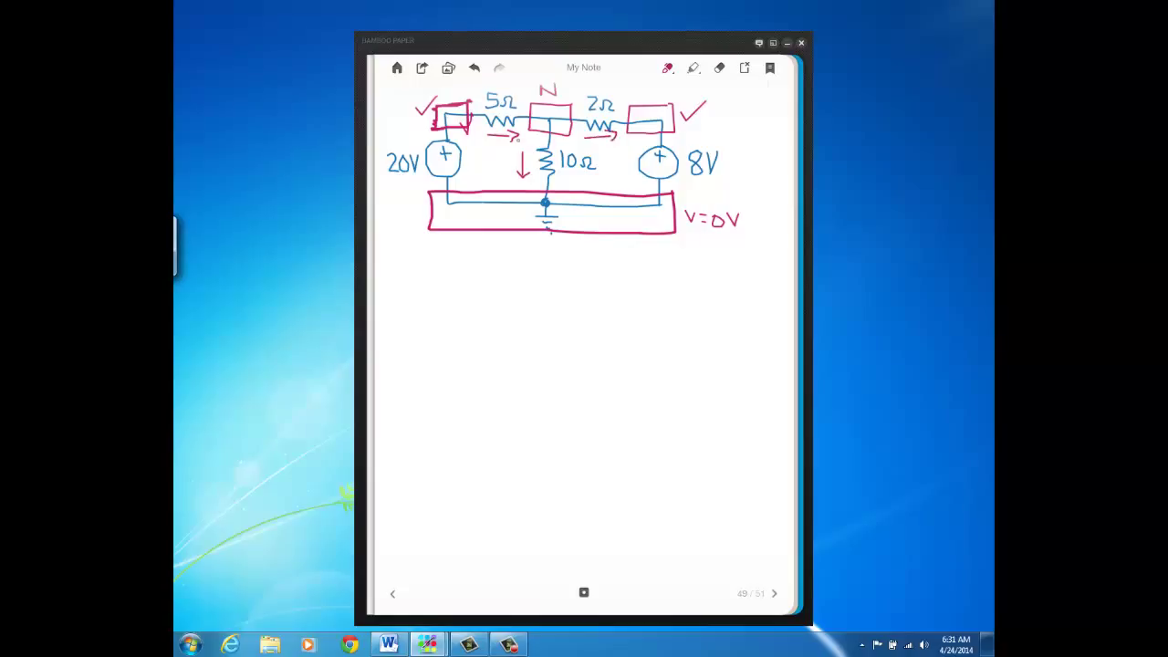
{"action": "left_click_drag", "start_coordinate": [482, 143], "coordinate": [481, 149]}
{"action": "left_click_drag", "start_coordinate": [508, 160], "coordinate": [519, 171]}
{"action": "left_click_drag", "start_coordinate": [597, 148], "coordinate": [605, 160]}
Step: Add + polarity marks on all three resistors and start the 'KCL @ N:' heading below the circuit
{"action": "left_click_drag", "start_coordinate": [475, 91], "coordinate": [482, 98]}
{"action": "mouse_move", "coordinate": [533, 134]}
{"action": "left_mouse_down"}
{"action": "mouse_move", "coordinate": [534, 149]}
{"action": "mouse_move", "coordinate": [542, 142]}
{"action": "left_mouse_up"}
{"action": "mouse_move", "coordinate": [579, 98]}
{"action": "left_mouse_down"}
{"action": "mouse_move", "coordinate": [580, 114]}
{"action": "mouse_move", "coordinate": [586, 107]}
{"action": "left_mouse_up"}
{"action": "mouse_move", "coordinate": [465, 267]}
{"action": "left_mouse_down"}
{"action": "mouse_move", "coordinate": [467, 280]}
{"action": "mouse_move", "coordinate": [516, 283]}
{"action": "mouse_move", "coordinate": [536, 283]}
{"action": "mouse_move", "coordinate": [537, 269]}
{"action": "left_mouse_up"}
Step: Write 'KCL@N: i1 = i2 + i3' and below it (20−VN)/5 = (VN−0)/10 + (VN−8)/2
{"action": "left_click", "coordinate": [550, 273]}
{"action": "left_click", "coordinate": [551, 280]}
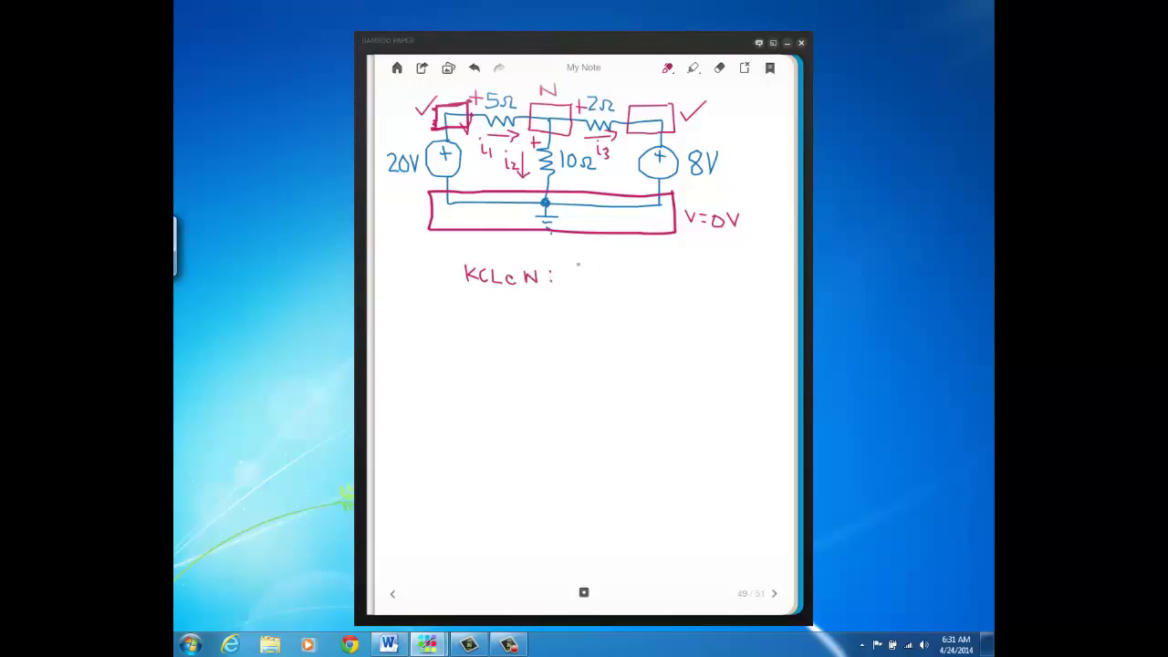
{"action": "mouse_move", "coordinate": [586, 270]}
{"action": "left_mouse_down"}
{"action": "mouse_move", "coordinate": [594, 286]}
{"action": "mouse_move", "coordinate": [616, 272]}
{"action": "mouse_move", "coordinate": [667, 288]}
{"action": "left_mouse_up"}
{"action": "left_click", "coordinate": [657, 271]}
{"action": "left_click", "coordinate": [655, 259]}
{"action": "mouse_move", "coordinate": [567, 309]}
{"action": "left_mouse_down"}
{"action": "mouse_move", "coordinate": [578, 325]}
{"action": "mouse_move", "coordinate": [582, 310]}
{"action": "mouse_move", "coordinate": [606, 325]}
{"action": "mouse_move", "coordinate": [611, 308]}
{"action": "mouse_move", "coordinate": [613, 327]}
{"action": "mouse_move", "coordinate": [620, 315]}
{"action": "mouse_move", "coordinate": [602, 333]}
{"action": "mouse_move", "coordinate": [629, 332]}
{"action": "mouse_move", "coordinate": [591, 355]}
{"action": "left_mouse_up"}
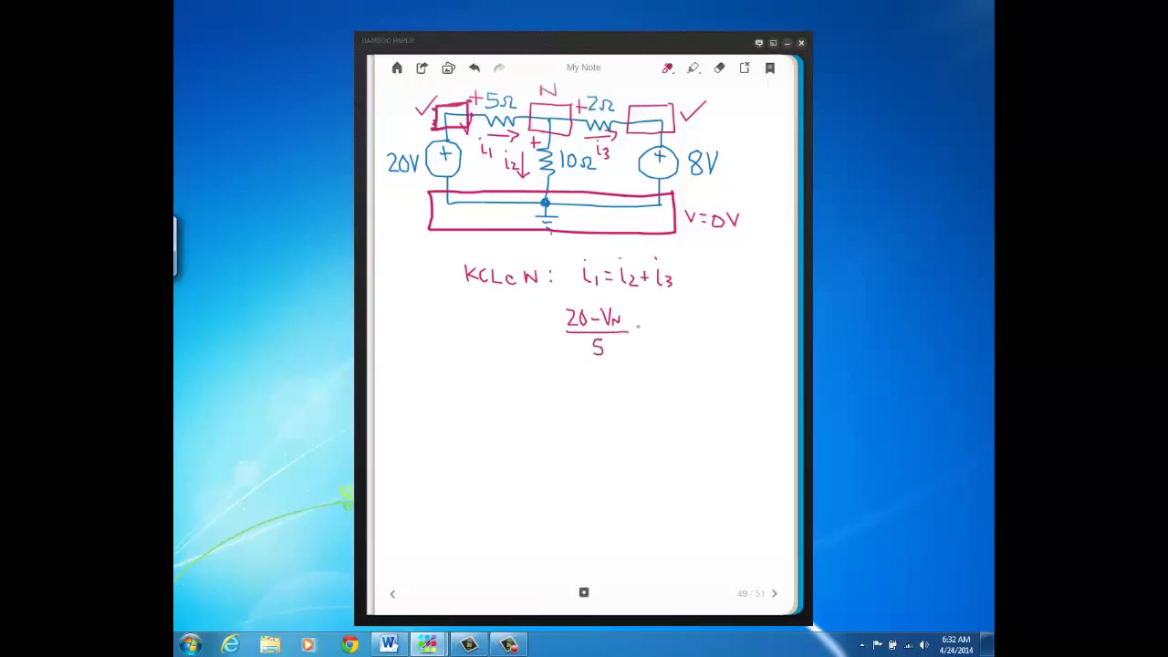
{"action": "mouse_move", "coordinate": [637, 329]}
{"action": "left_mouse_down"}
{"action": "mouse_move", "coordinate": [660, 309]}
{"action": "mouse_move", "coordinate": [663, 323]}
{"action": "mouse_move", "coordinate": [685, 324]}
{"action": "mouse_move", "coordinate": [691, 311]}
{"action": "mouse_move", "coordinate": [681, 331]}
{"action": "mouse_move", "coordinate": [699, 331]}
{"action": "mouse_move", "coordinate": [676, 354]}
{"action": "mouse_move", "coordinate": [731, 308]}
{"action": "mouse_move", "coordinate": [765, 311]}
{"action": "mouse_move", "coordinate": [764, 333]}
{"action": "mouse_move", "coordinate": [741, 351]}
{"action": "mouse_move", "coordinate": [750, 353]}
{"action": "left_mouse_up"}
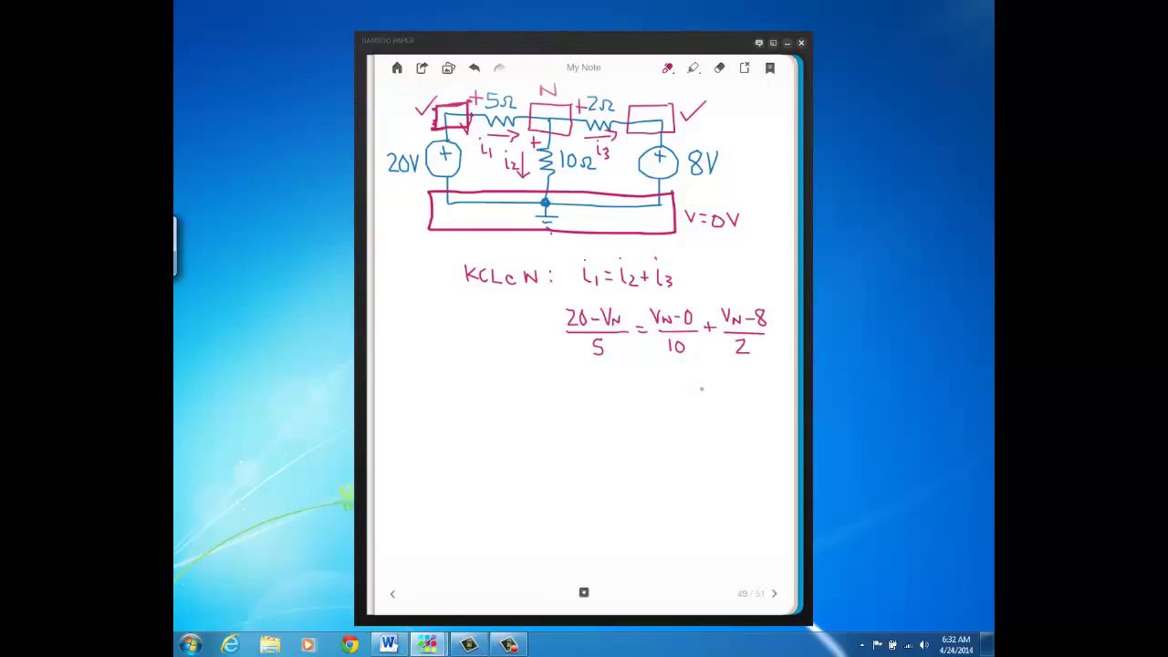
Step: Write 'VN = 10V' beneath the node equation and underline it
{"action": "right_click", "coordinate": [701, 397]}
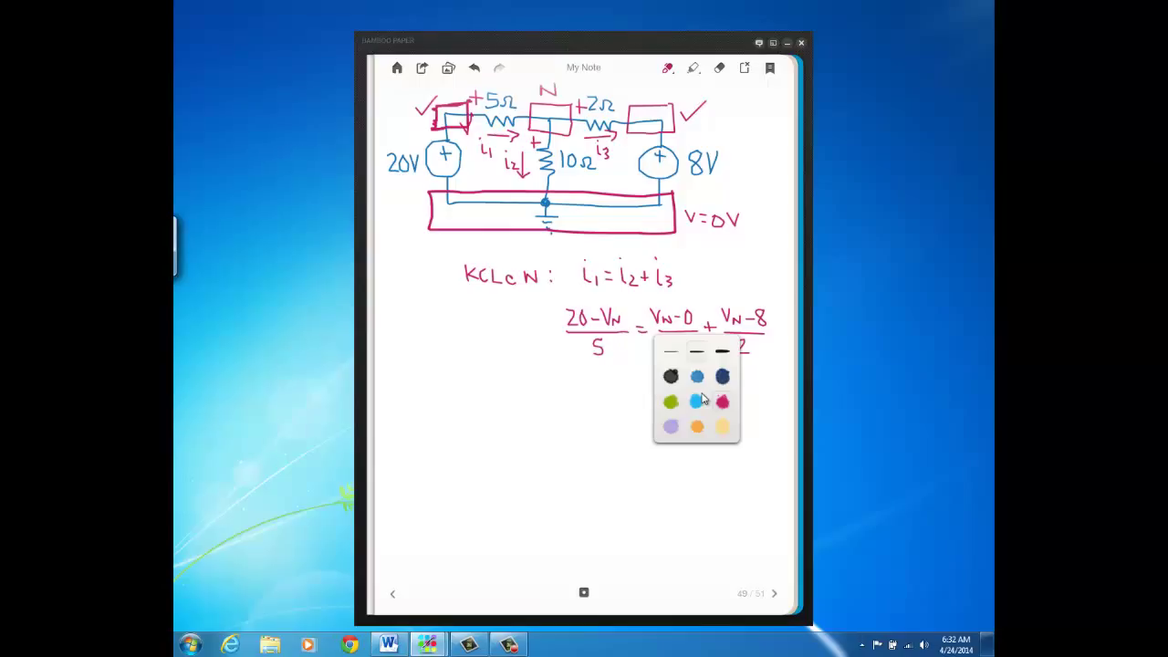
{"action": "left_click", "coordinate": [775, 256]}
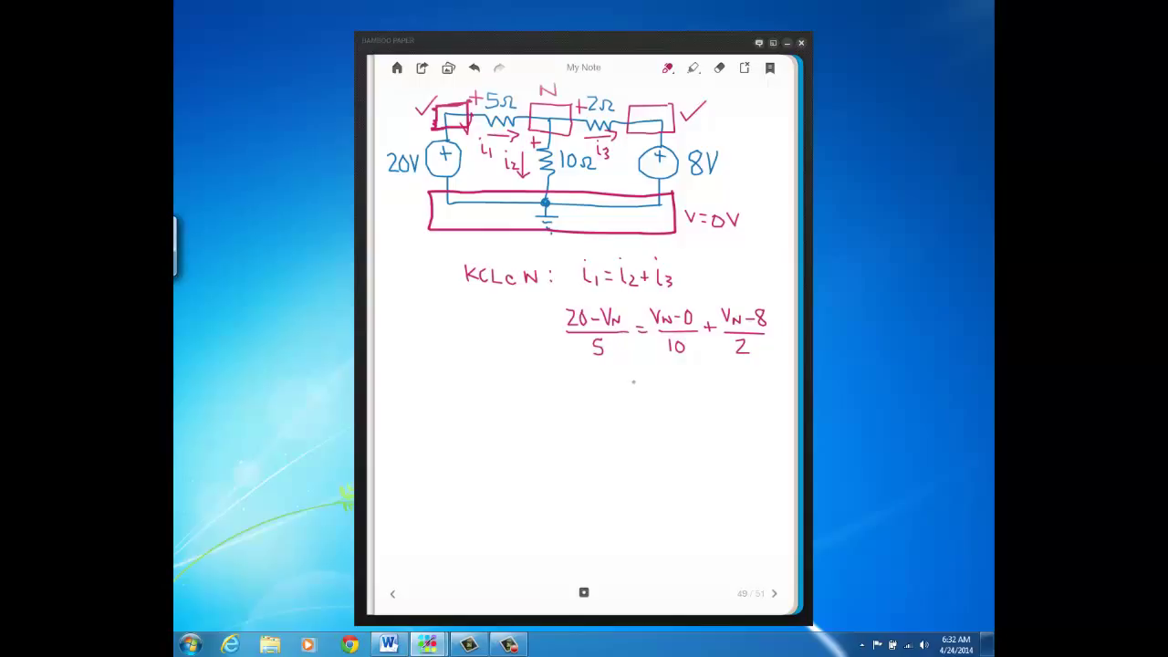
{"action": "mouse_move", "coordinate": [634, 380]}
{"action": "left_mouse_down"}
{"action": "mouse_move", "coordinate": [681, 394]}
{"action": "mouse_move", "coordinate": [714, 376]}
{"action": "left_mouse_up"}
{"action": "left_click_drag", "start_coordinate": [634, 399], "coordinate": [704, 403]}
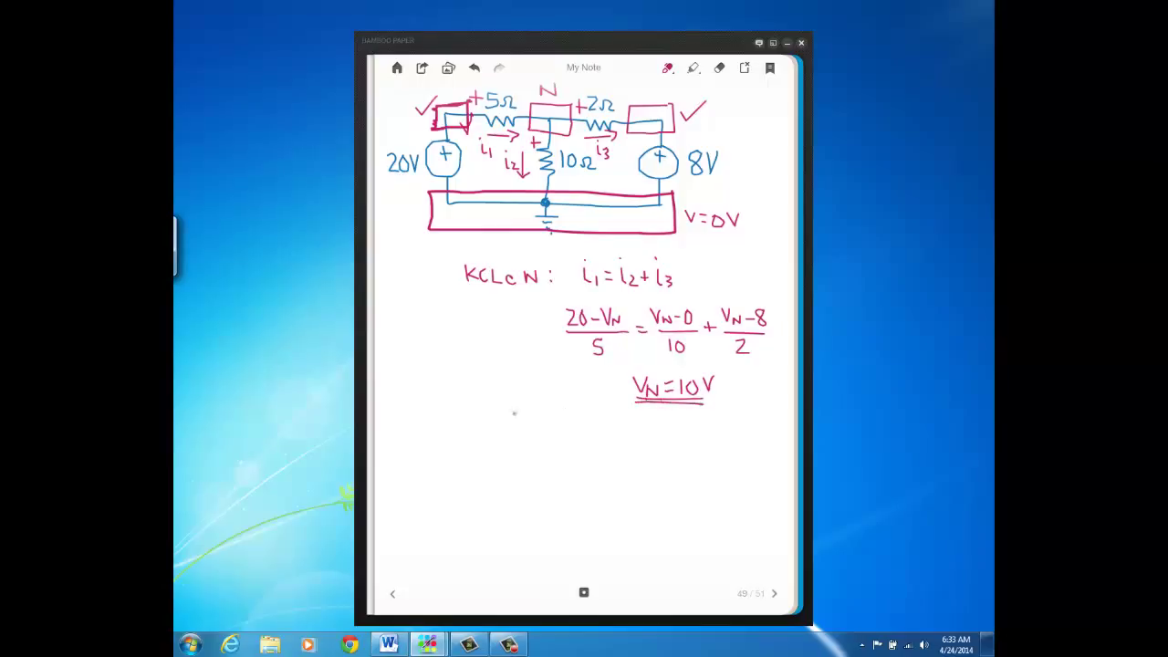
Step: List the branch currents i5Ω = 2A →, i10Ω = 1A ↓, i2Ω = 1A → in a lower-left column
{"action": "mouse_move", "coordinate": [450, 390]}
{"action": "left_mouse_down"}
{"action": "mouse_move", "coordinate": [456, 408]}
{"action": "mouse_move", "coordinate": [479, 395]}
{"action": "left_mouse_up"}
{"action": "left_click", "coordinate": [446, 381]}
{"action": "left_click_drag", "start_coordinate": [470, 401], "coordinate": [480, 400]}
{"action": "left_click_drag", "start_coordinate": [491, 390], "coordinate": [517, 403]}
{"action": "mouse_move", "coordinate": [452, 433]}
{"action": "left_mouse_down"}
{"action": "mouse_move", "coordinate": [489, 448]}
{"action": "mouse_move", "coordinate": [521, 429]}
{"action": "mouse_move", "coordinate": [526, 442]}
{"action": "left_mouse_up"}
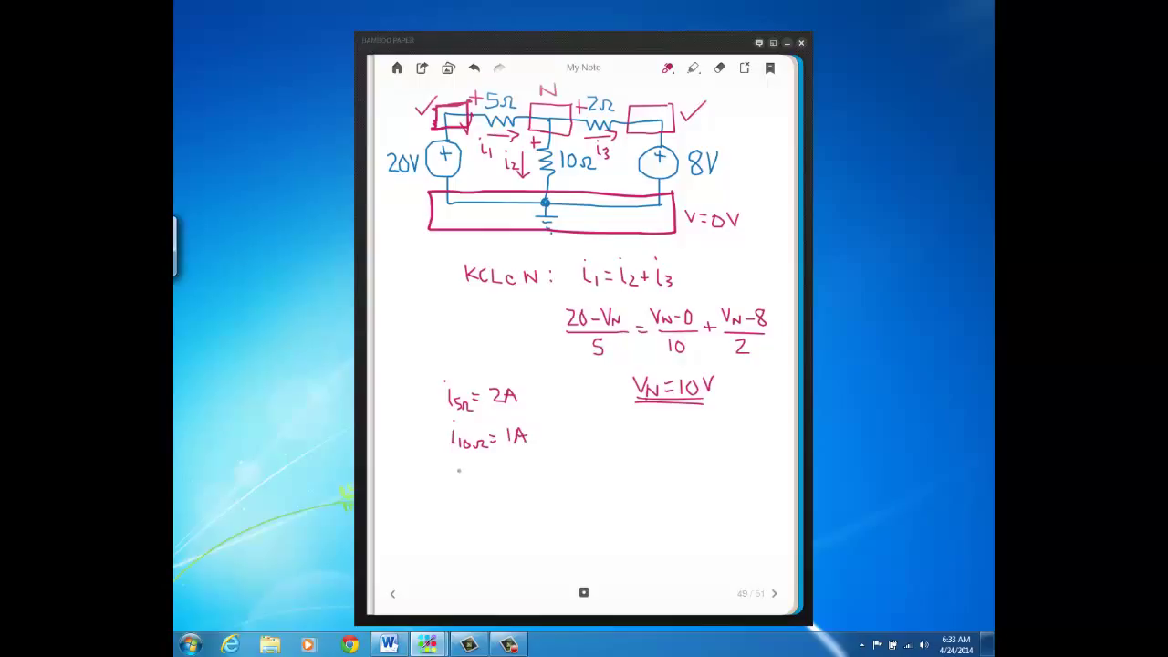
{"action": "mouse_move", "coordinate": [452, 468]}
{"action": "left_mouse_down"}
{"action": "mouse_move", "coordinate": [471, 485]}
{"action": "mouse_move", "coordinate": [500, 476]}
{"action": "left_mouse_up"}
{"action": "mouse_move", "coordinate": [493, 480]}
{"action": "left_mouse_down"}
{"action": "mouse_move", "coordinate": [514, 484]}
{"action": "mouse_move", "coordinate": [522, 471]}
{"action": "mouse_move", "coordinate": [529, 483]}
{"action": "left_mouse_up"}
{"action": "mouse_move", "coordinate": [527, 396]}
{"action": "left_mouse_down"}
{"action": "mouse_move", "coordinate": [546, 396]}
{"action": "mouse_move", "coordinate": [541, 447]}
{"action": "mouse_move", "coordinate": [547, 438]}
{"action": "mouse_move", "coordinate": [560, 475]}
{"action": "left_mouse_up"}
{"action": "left_click_drag", "start_coordinate": [554, 469], "coordinate": [555, 481]}
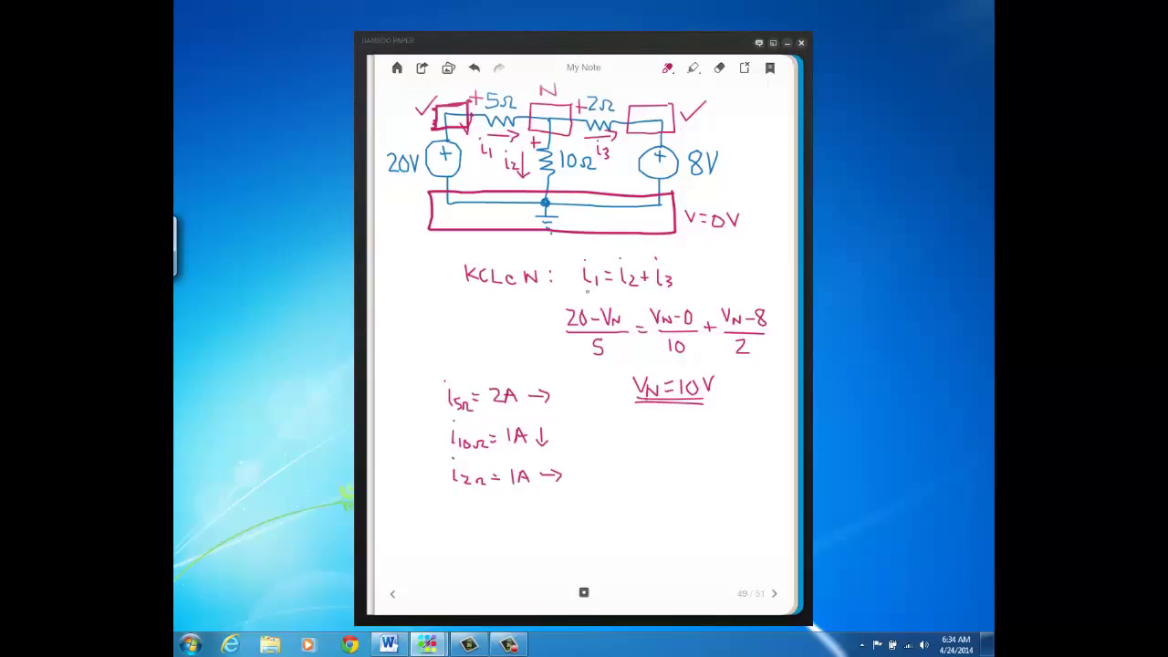
Step: Draw a long diagonal stroke across the node equation down to the VN = 10V result
{"action": "left_click_drag", "start_coordinate": [587, 292], "coordinate": [733, 383]}
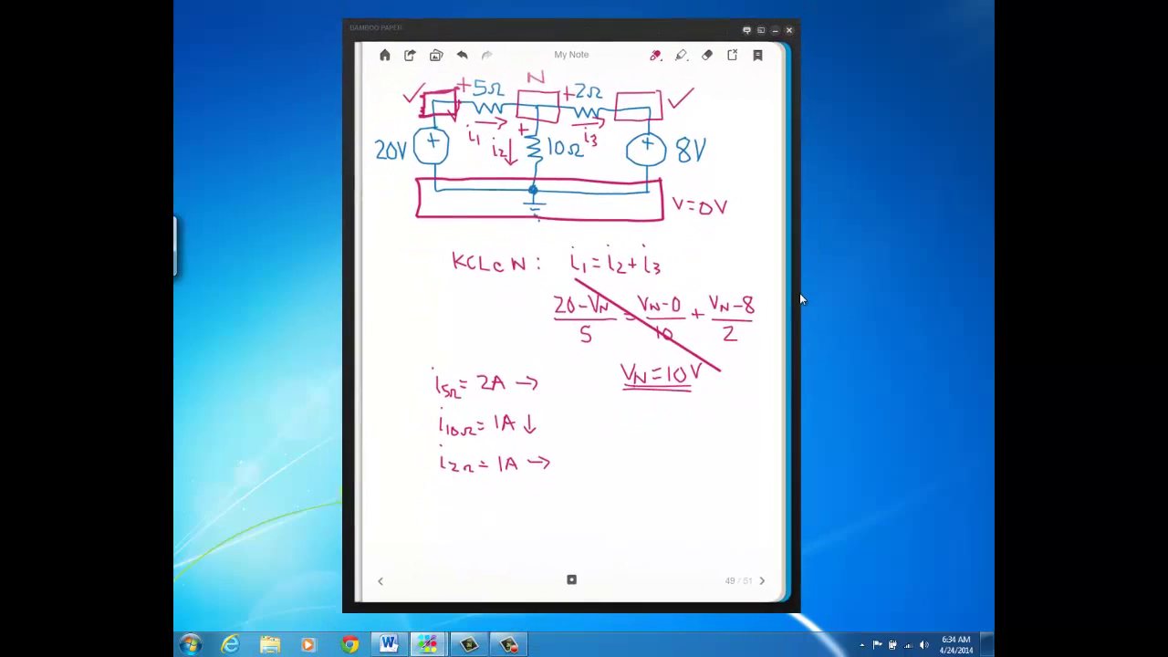
{"action": "left_click_drag", "start_coordinate": [796, 293], "coordinate": [788, 302]}
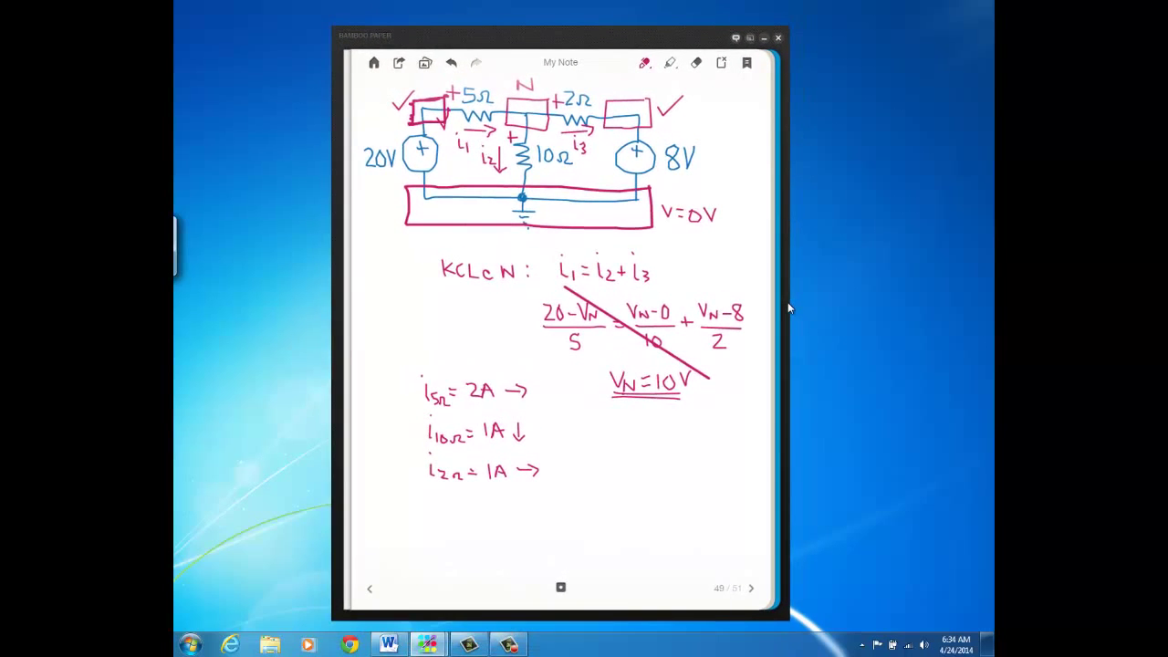
{"action": "left_click_drag", "start_coordinate": [787, 302], "coordinate": [811, 308]}
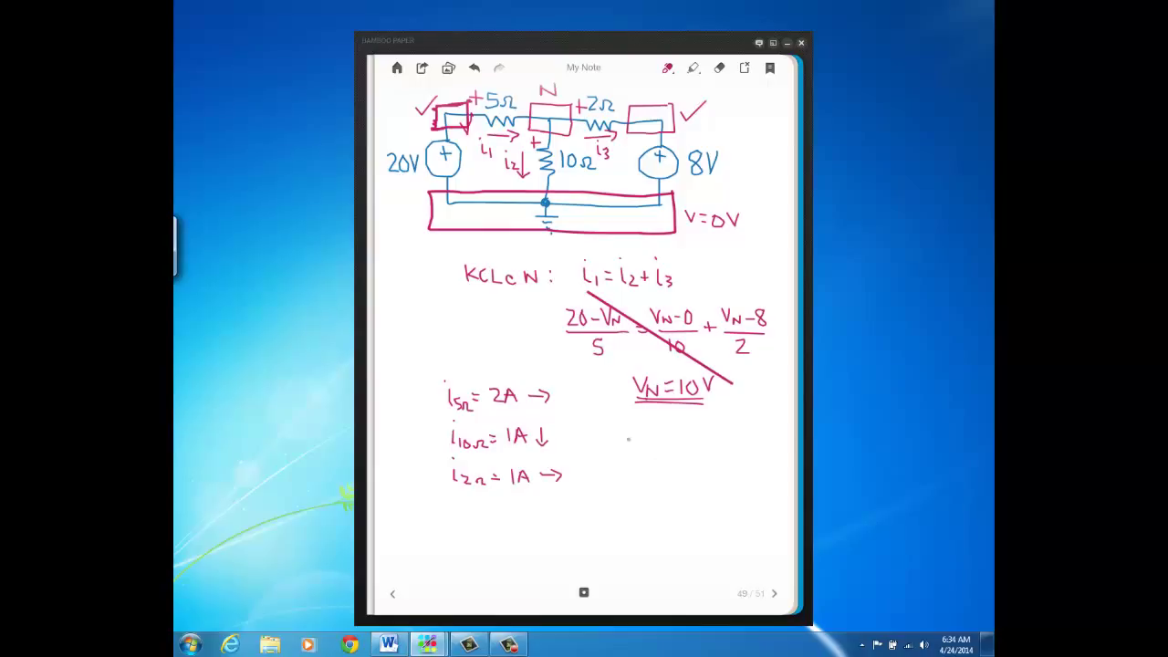
Step: Write 'P8V = 8W abs' to the right of the branch current list
{"action": "mouse_move", "coordinate": [628, 442]}
{"action": "left_mouse_down"}
{"action": "mouse_move", "coordinate": [637, 466]}
{"action": "mouse_move", "coordinate": [670, 446]}
{"action": "left_mouse_up"}
{"action": "left_click_drag", "start_coordinate": [664, 453], "coordinate": [673, 447]}
{"action": "mouse_move", "coordinate": [665, 453]}
{"action": "left_mouse_down"}
{"action": "mouse_move", "coordinate": [694, 443]}
{"action": "mouse_move", "coordinate": [705, 464]}
{"action": "mouse_move", "coordinate": [714, 442]}
{"action": "mouse_move", "coordinate": [744, 464]}
{"action": "left_mouse_up"}
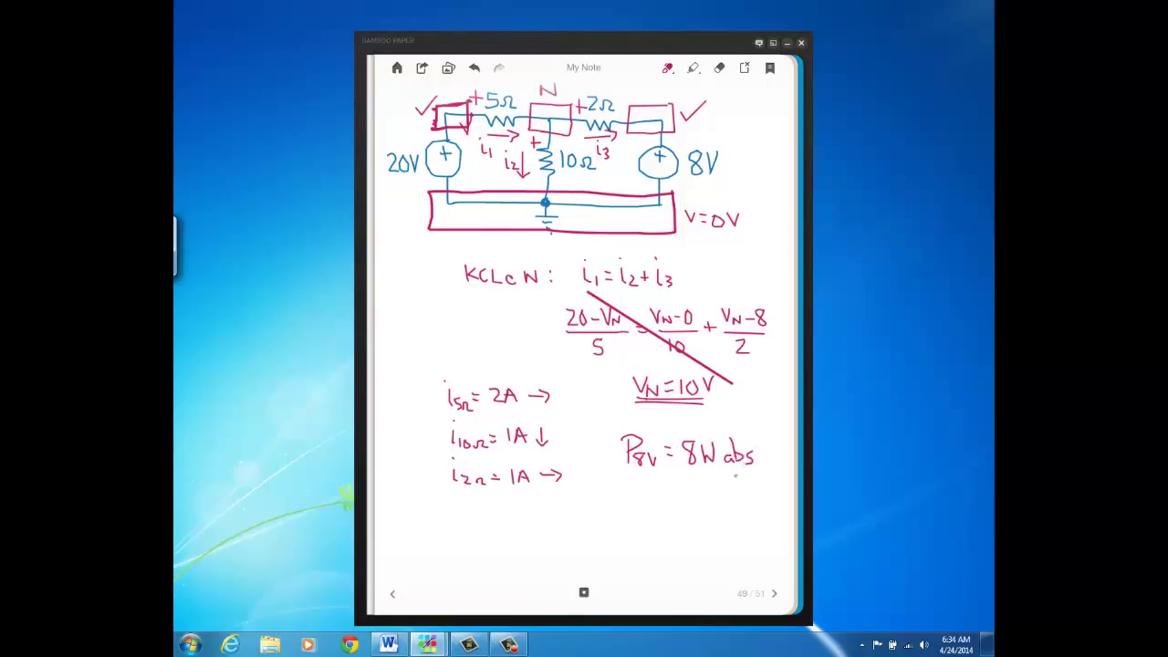